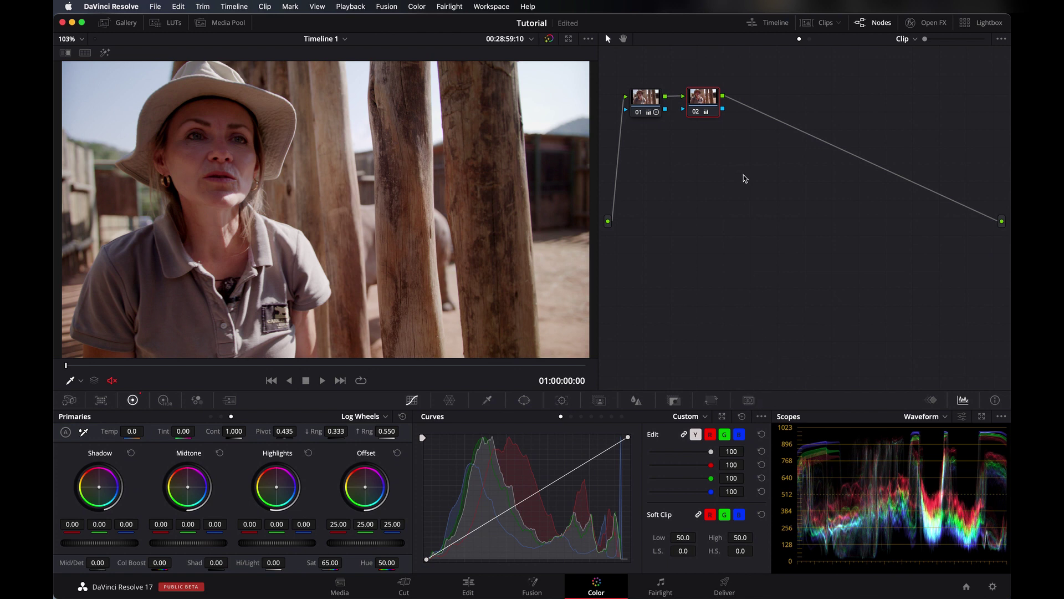
Step: Add serial node 03 after node 02 and search the OpenFX library for 'fa'
left_click_drag(707, 101, 707, 103)
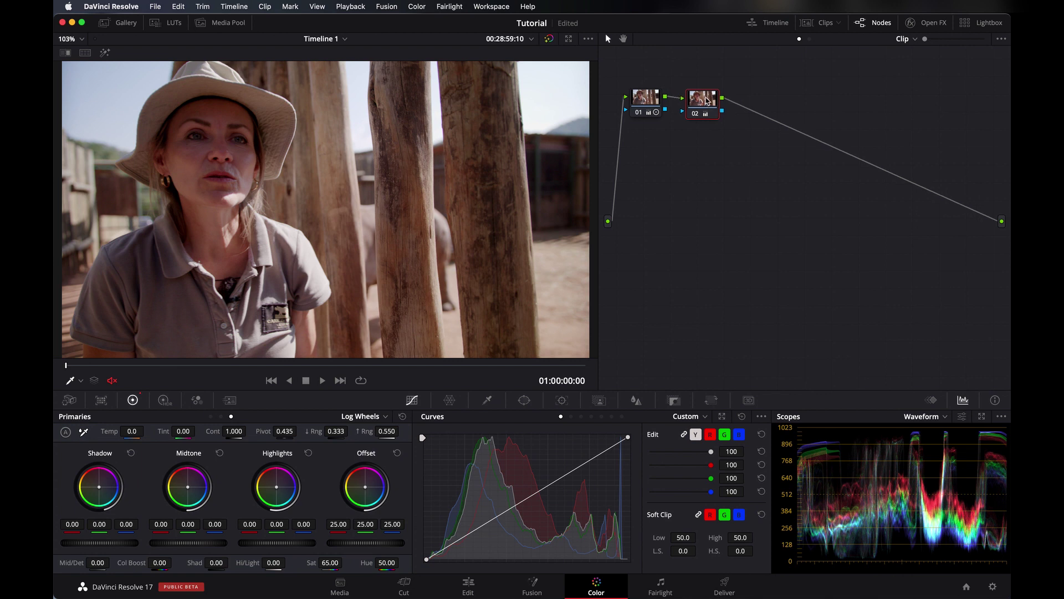
key("alt+s")
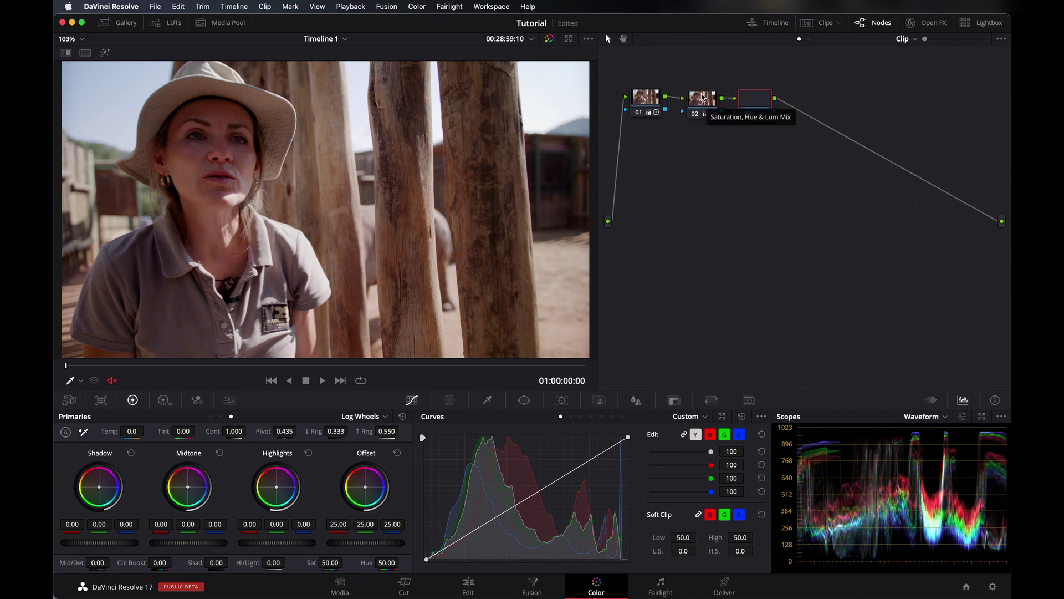
left_click(934, 25)
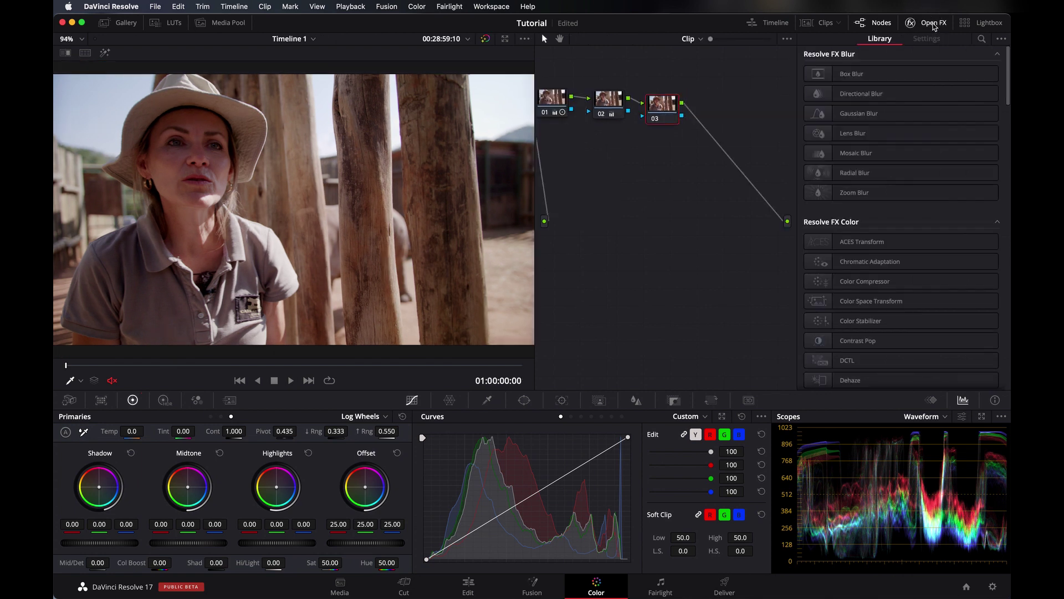
left_click(982, 39)
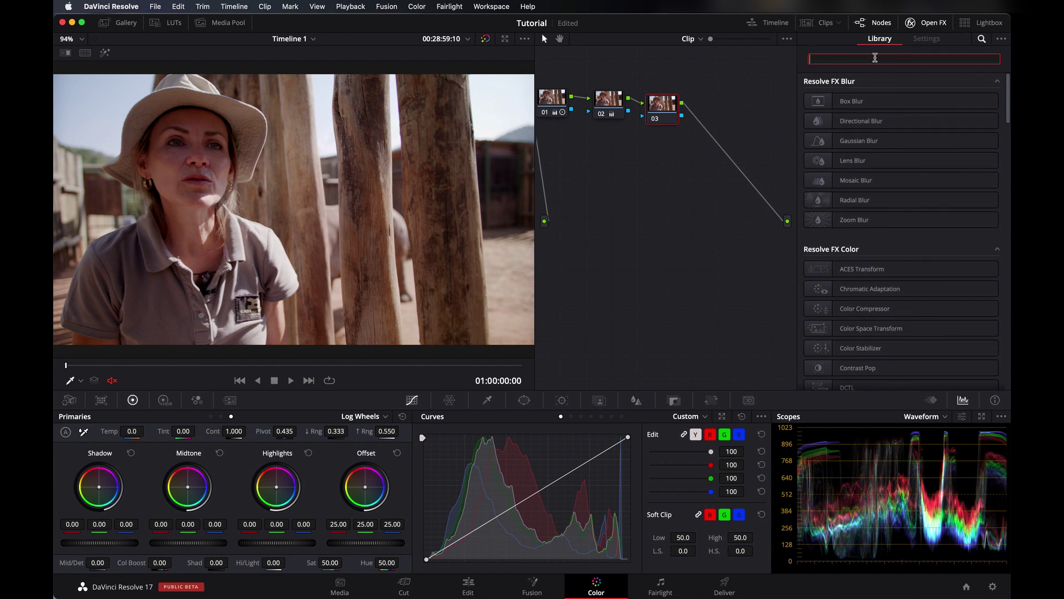
type("fa")
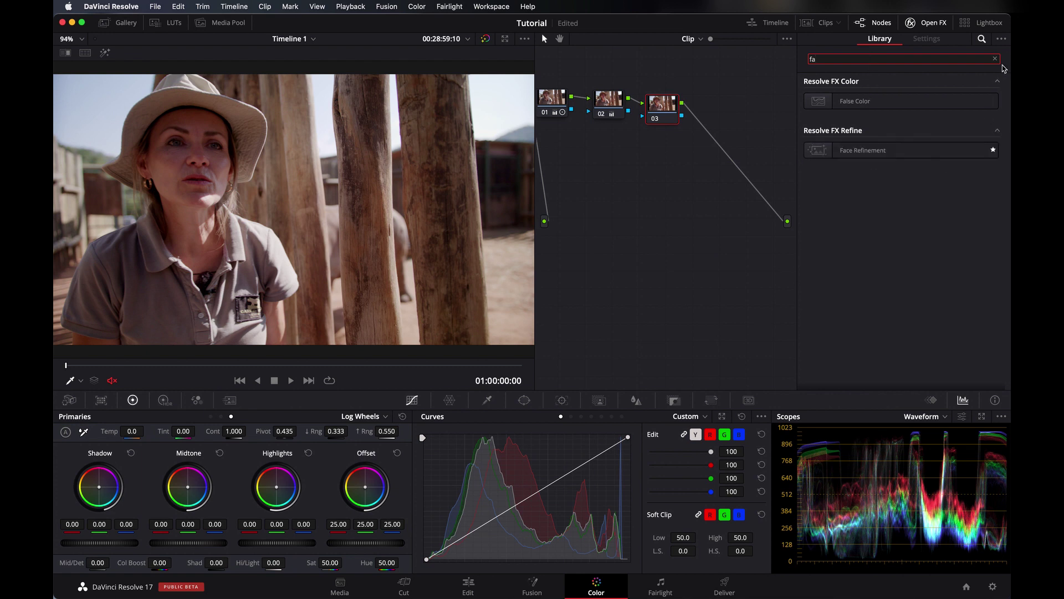
Step: Apply the Face Refinement effect to node 03
left_click(1001, 38)
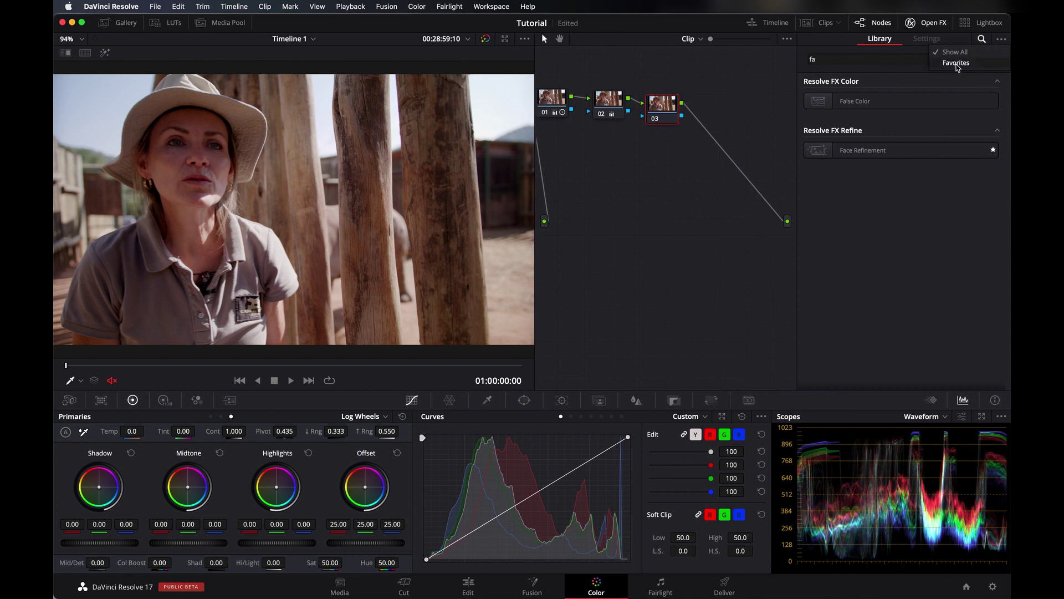
left_click(956, 63)
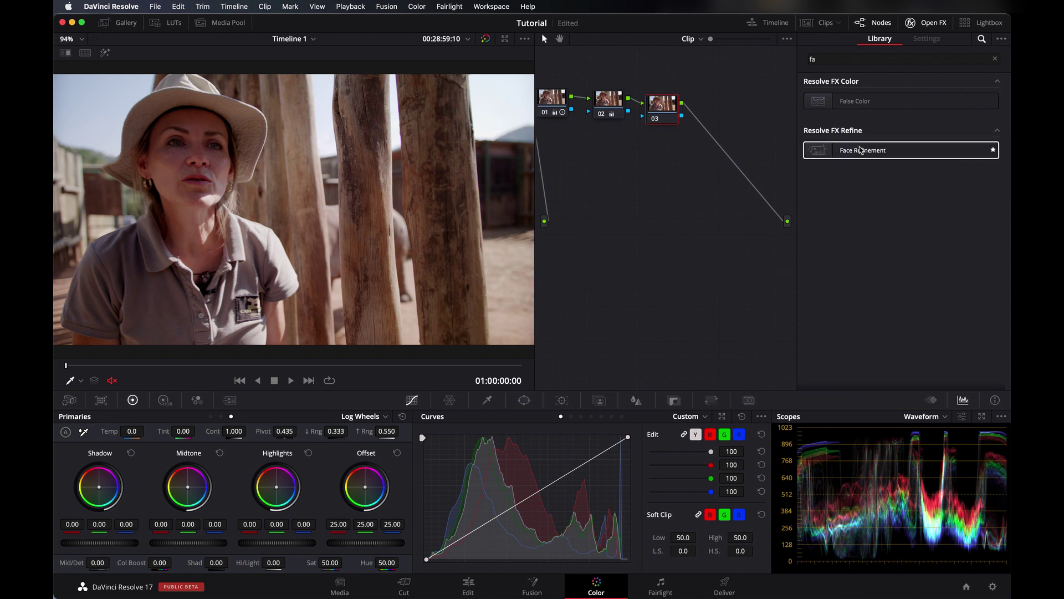
left_click_drag(880, 155, 664, 117)
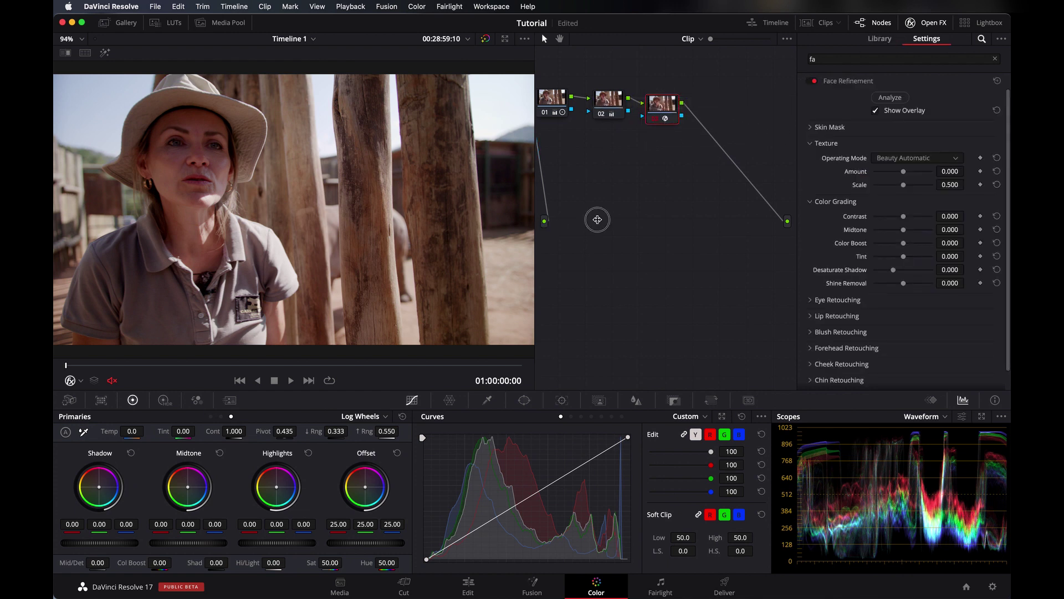
Step: Analyze the clip's face in Face Refinement, turn off Show Overlay, and switch to the enhanced viewer
scroll(872, 332, "down", 1)
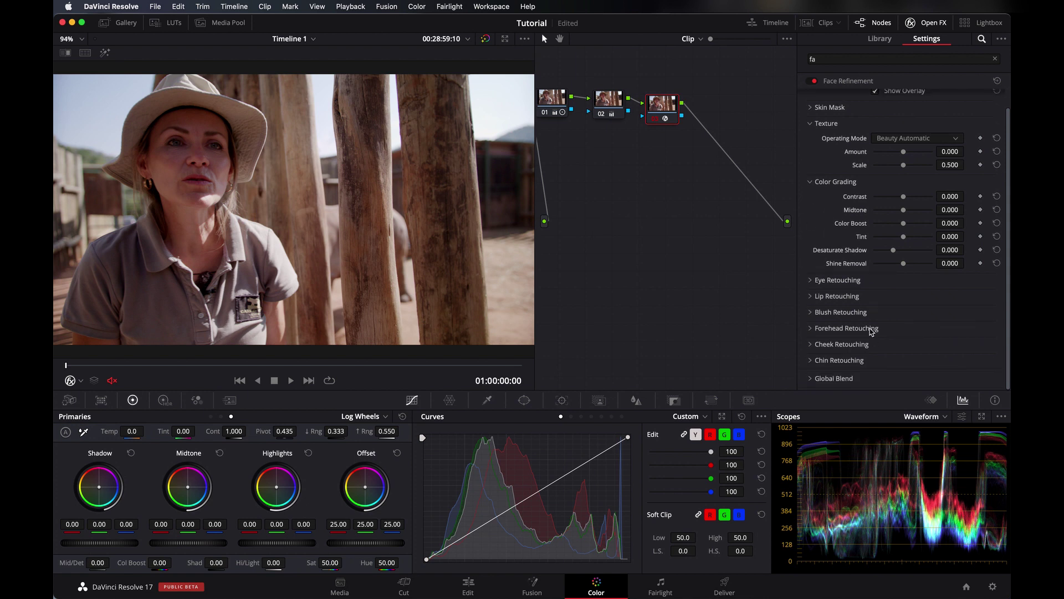
scroll(871, 332, "up", 1)
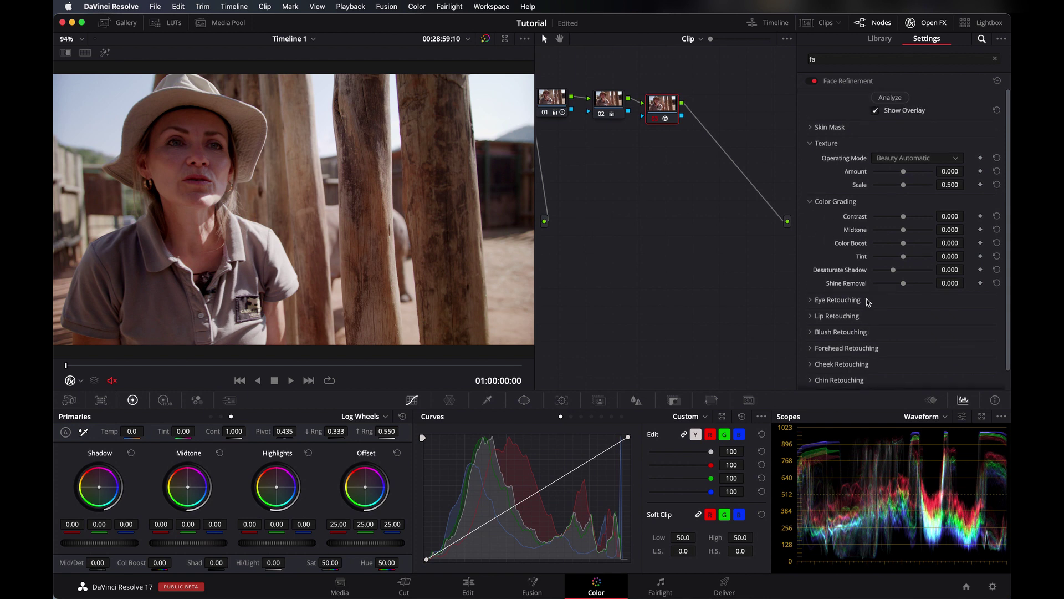
left_click(890, 98)
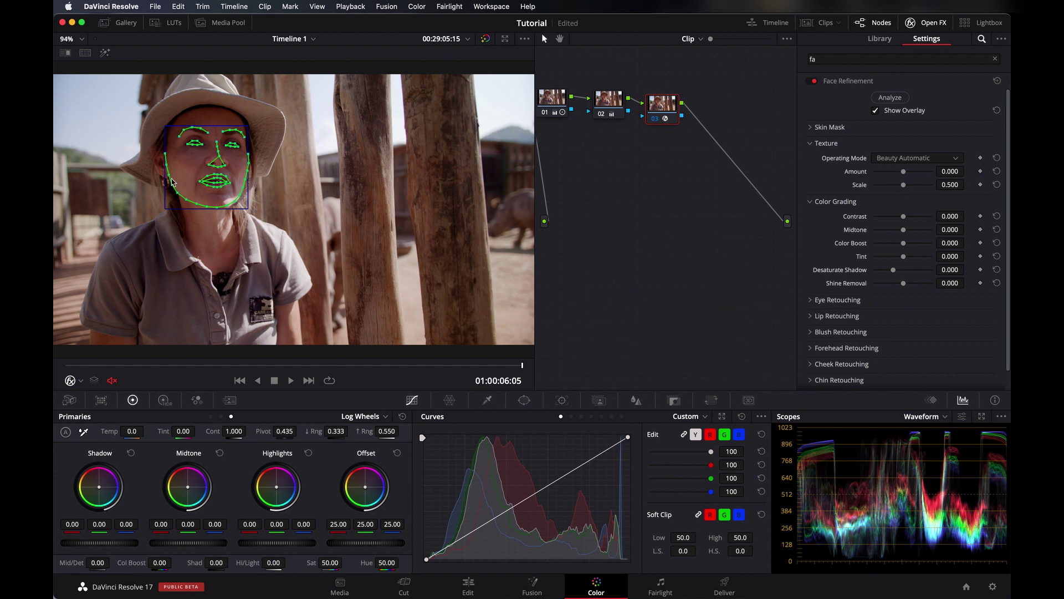
left_click(876, 113)
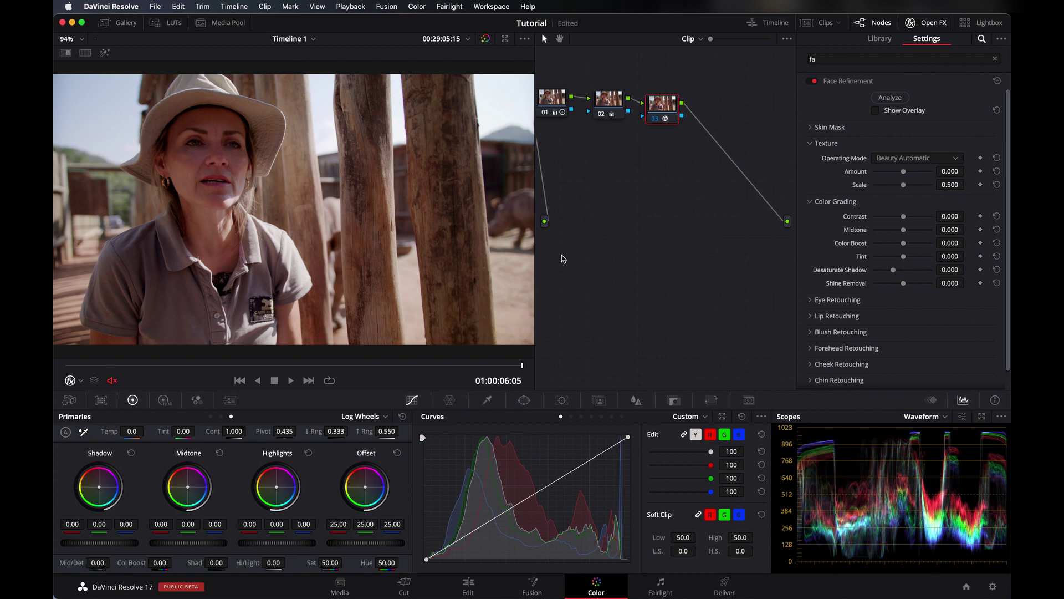
key("alt+f")
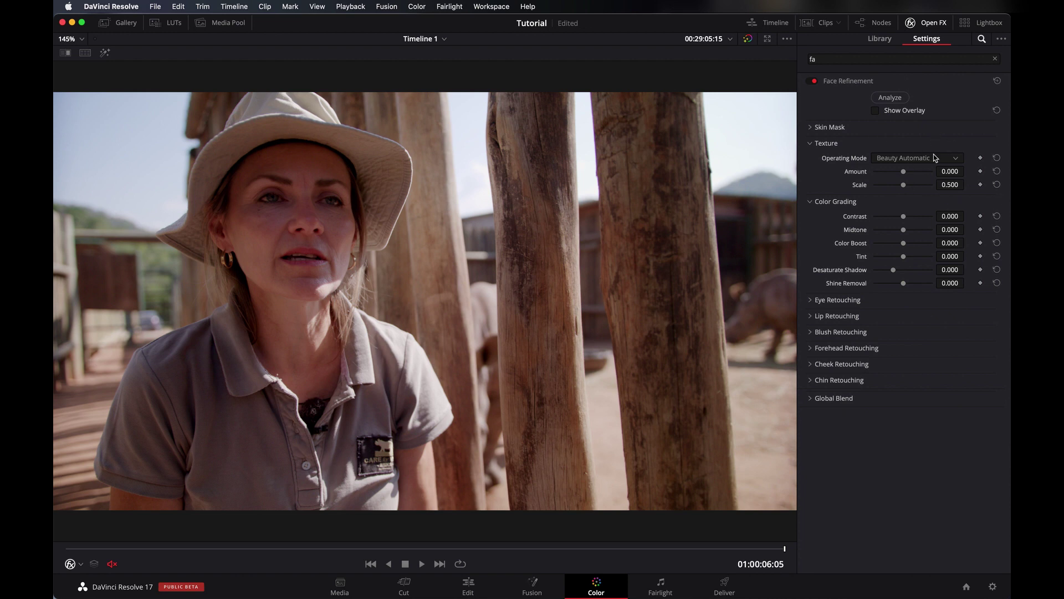
Step: Set the Skin Mask's Face Mask Size to 0.284 and Softness to 0.266, keeping the Internal Skin Model source
left_click(809, 127)
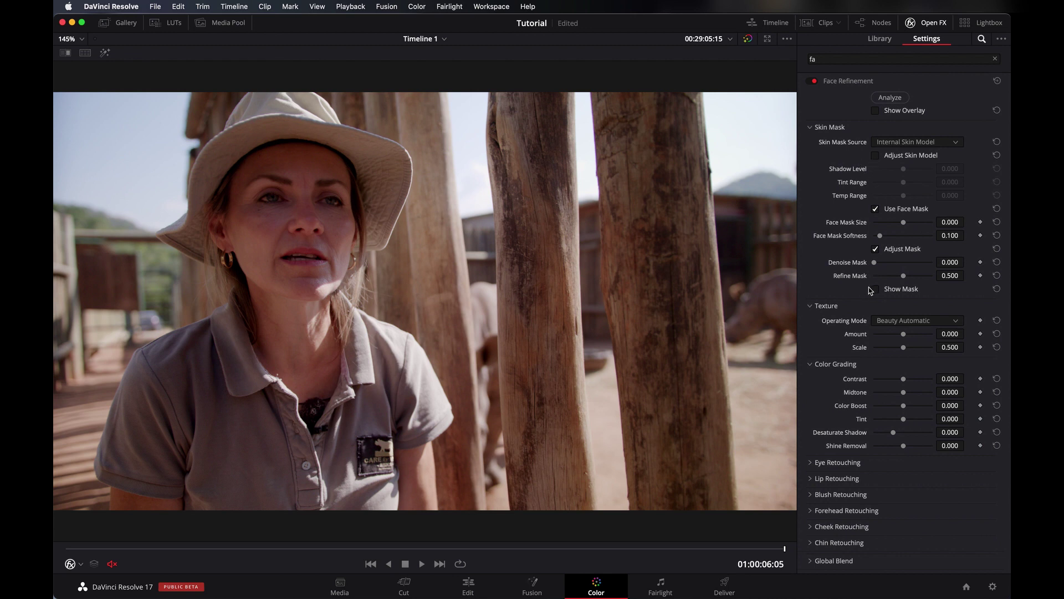
left_click(876, 289)
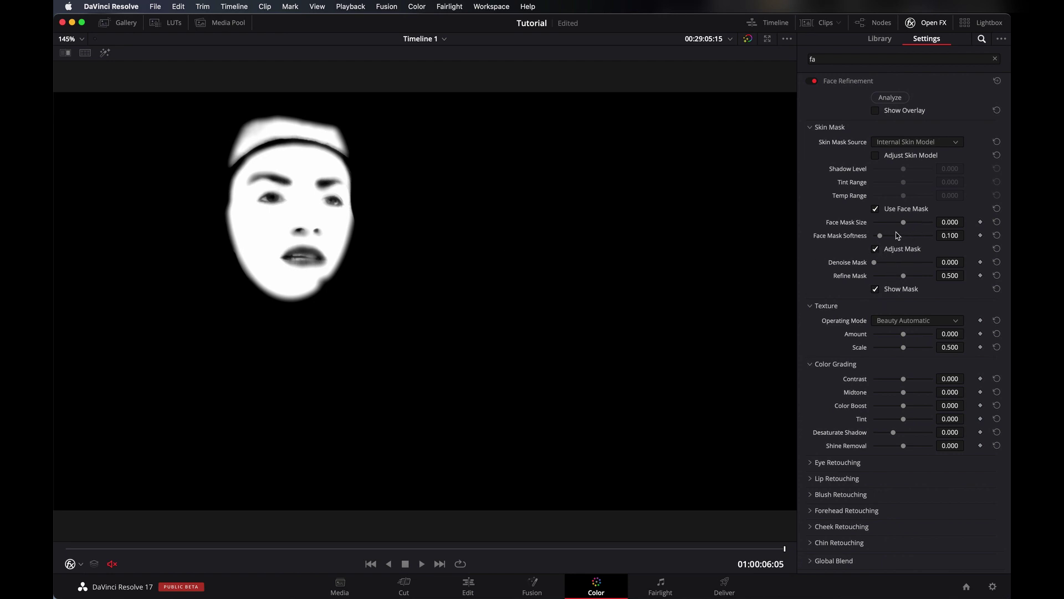
mouse_move(904, 222)
left_mouse_down()
mouse_move(914, 228)
mouse_move(883, 237)
mouse_move(912, 224)
left_mouse_up()
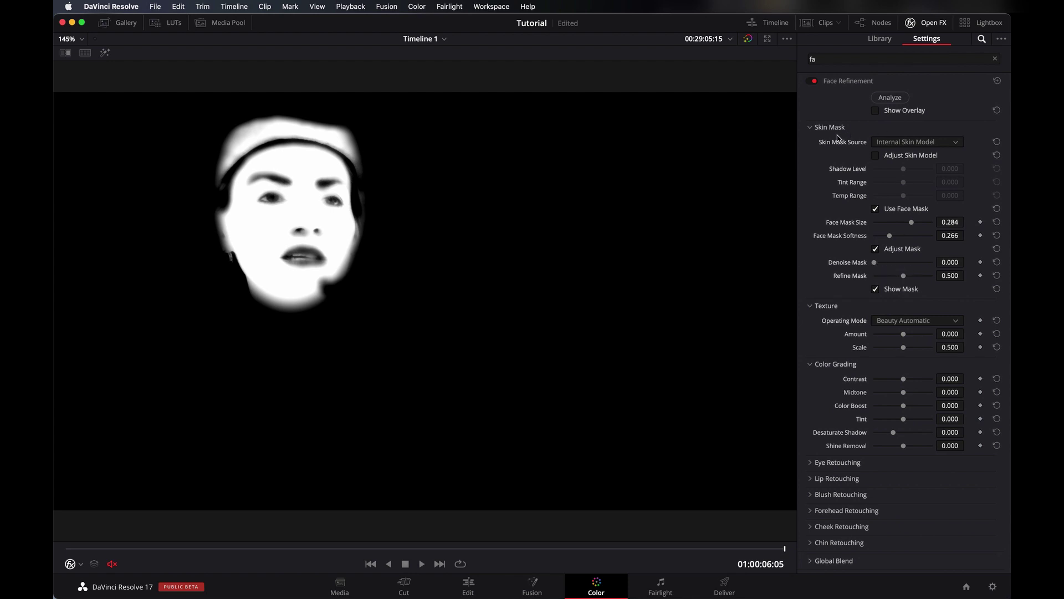
left_click(875, 289)
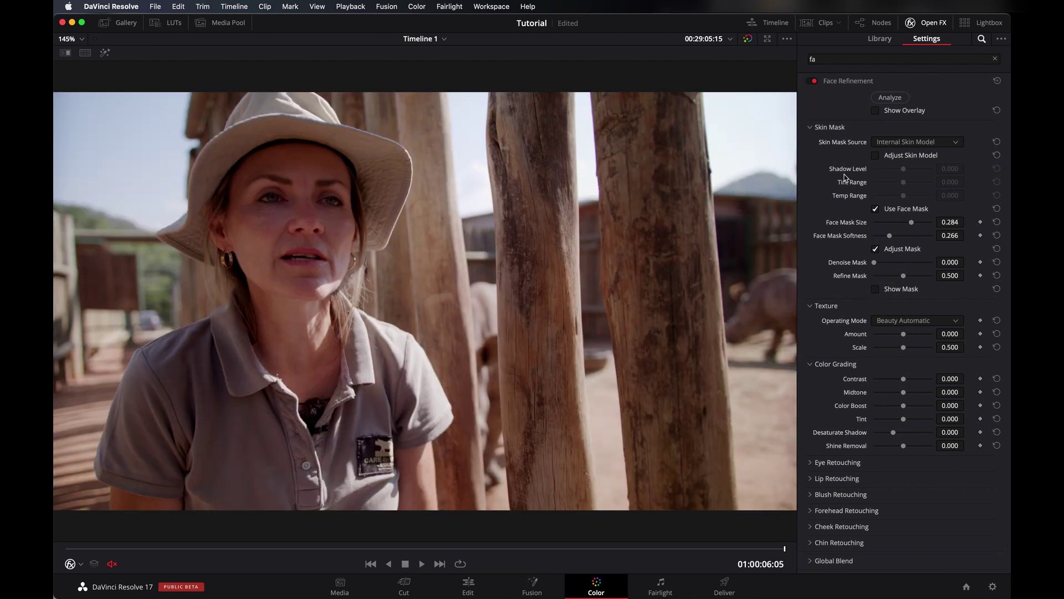
left_click(914, 141)
left_click(915, 143)
left_click(826, 127)
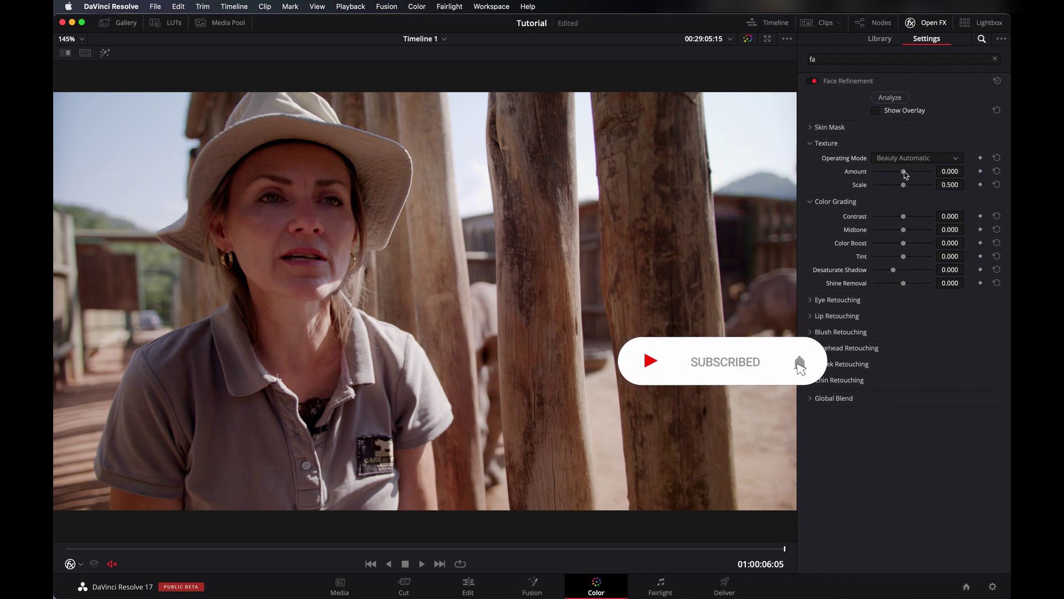
Step: Try texture Amount at 1.280 and Smoothing mode at about -0.945, then reset Smoothing to zero
left_click_drag(907, 173, 916, 176)
mouse_move(910, 179)
left_mouse_down()
mouse_move(929, 176)
mouse_move(905, 181)
left_mouse_up()
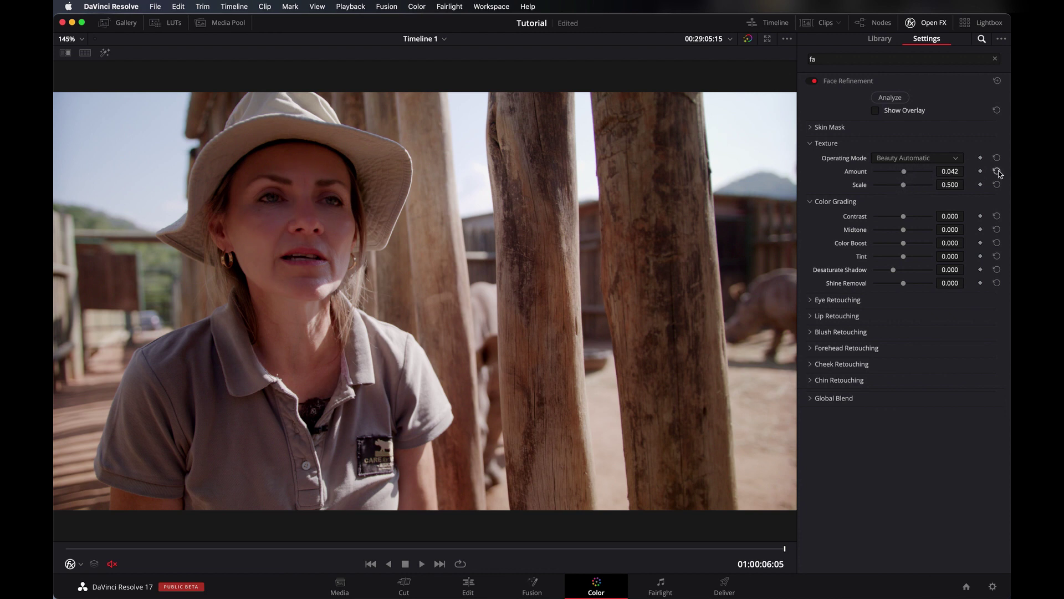
left_click(911, 159)
left_click(907, 186)
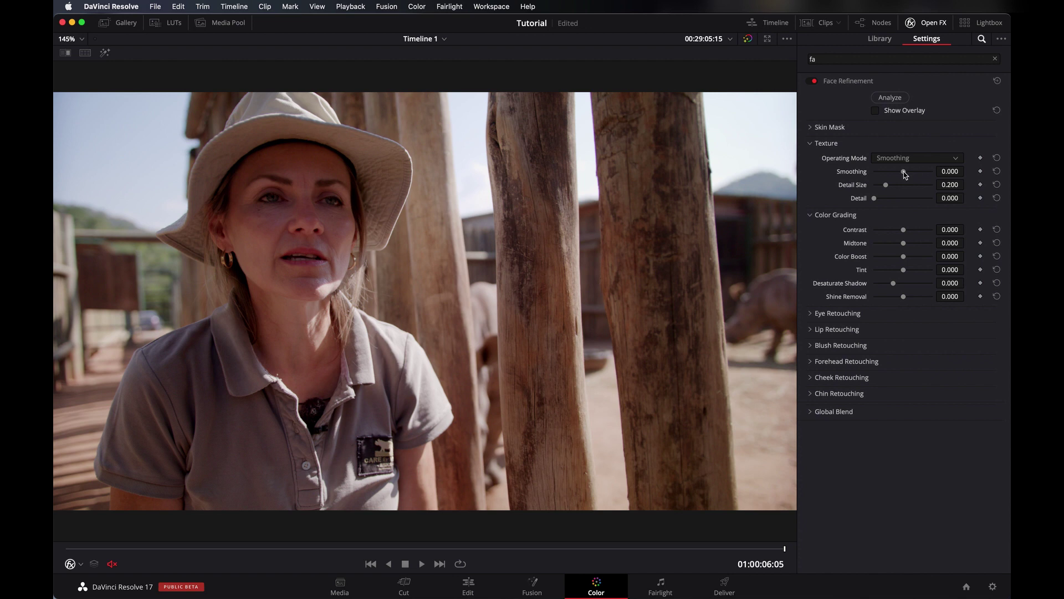
mouse_move(905, 174)
left_mouse_down()
mouse_move(874, 175)
mouse_move(918, 179)
mouse_move(895, 184)
mouse_move(912, 186)
mouse_move(904, 179)
left_mouse_up()
left_click(996, 173)
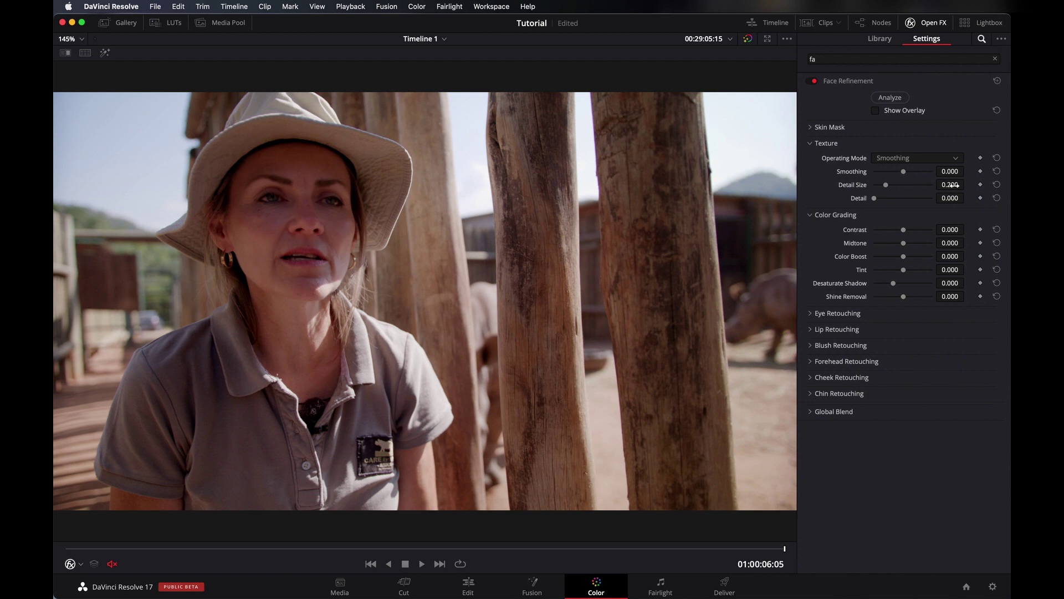
Step: In Beauty Advanced mode, test maximum smoothing and Recovery Amount, then reset both to 0.000
left_click(921, 160)
left_click(914, 197)
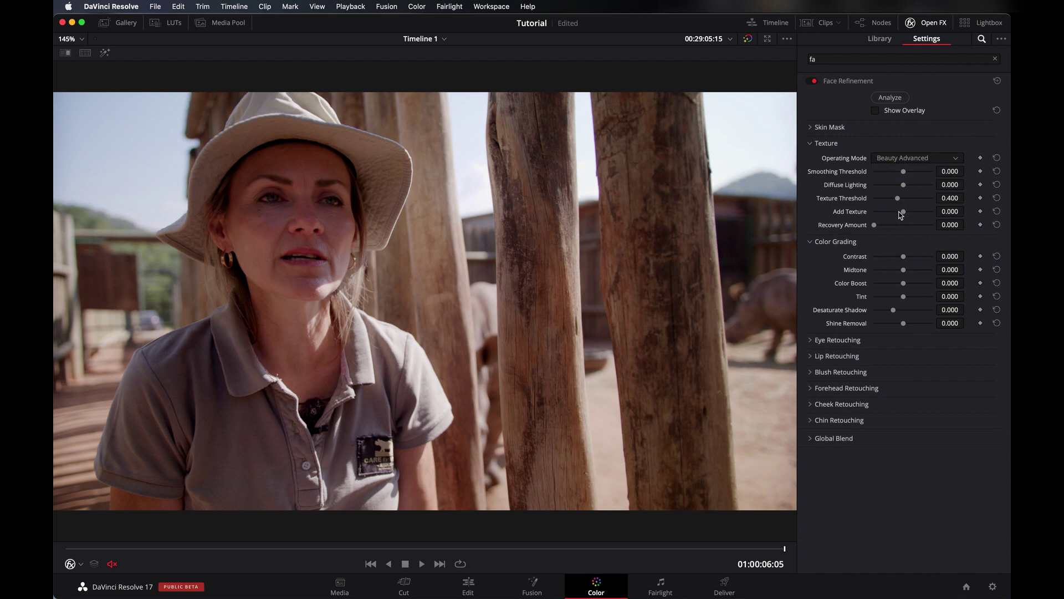
mouse_move(904, 171)
left_mouse_down()
mouse_move(843, 172)
mouse_move(942, 175)
mouse_move(828, 176)
mouse_move(925, 183)
mouse_move(912, 186)
left_mouse_up()
left_click_drag(875, 225, 899, 227)
mouse_move(917, 225)
left_mouse_down()
mouse_move(886, 224)
mouse_move(949, 220)
mouse_move(906, 229)
mouse_move(919, 229)
left_mouse_up()
left_click(996, 225)
double_click(913, 171)
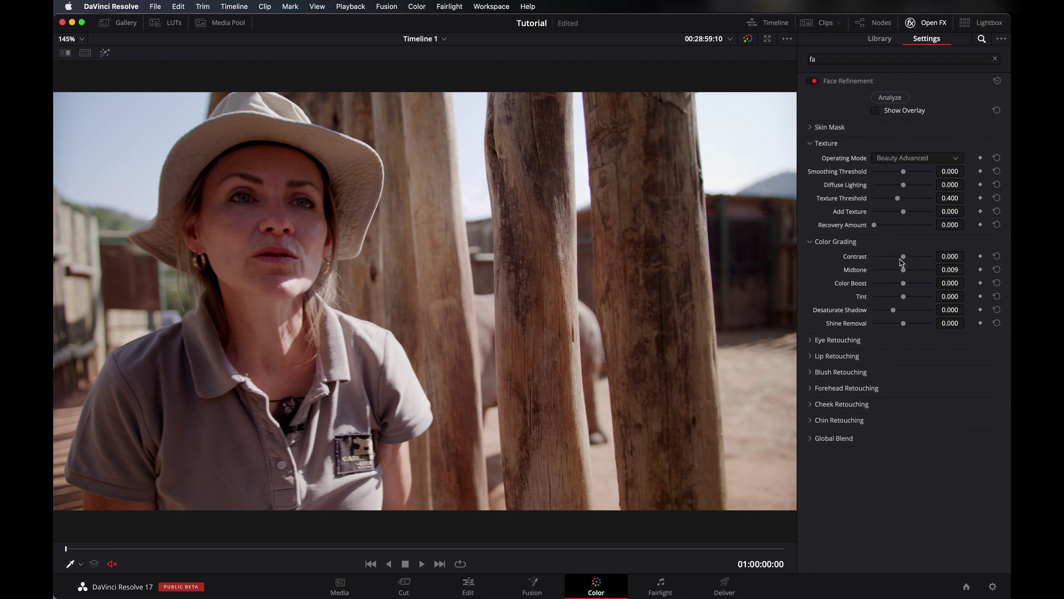
Step: Try face Contrast and Tint adjustments, then reset Tint, Color Boost and Contrast to 0.000
left_click_drag(903, 259, 904, 288)
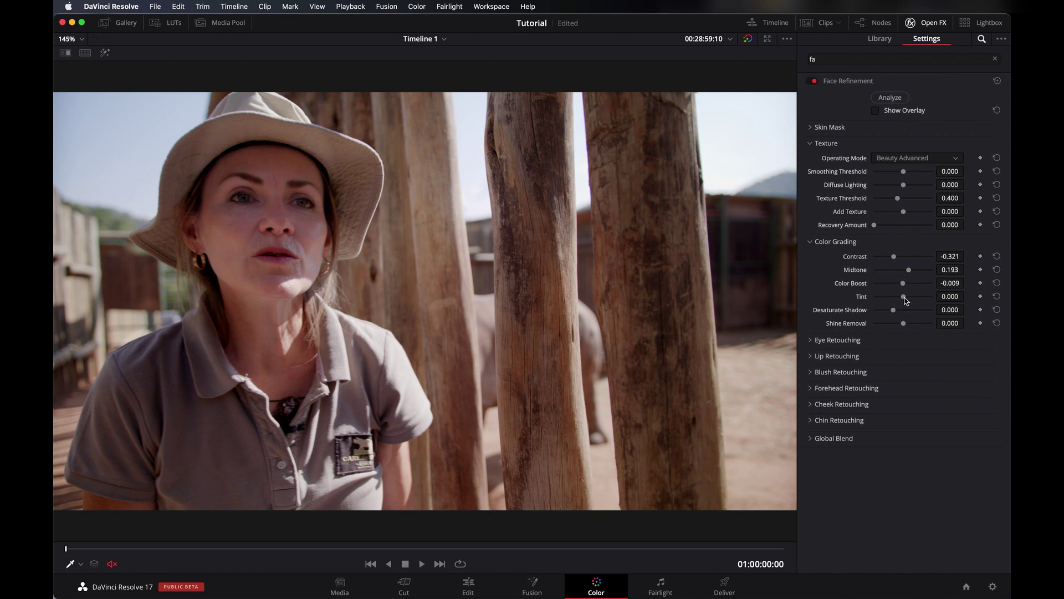
mouse_move(906, 301)
left_mouse_down()
mouse_move(885, 300)
mouse_move(945, 302)
mouse_move(912, 306)
left_mouse_up()
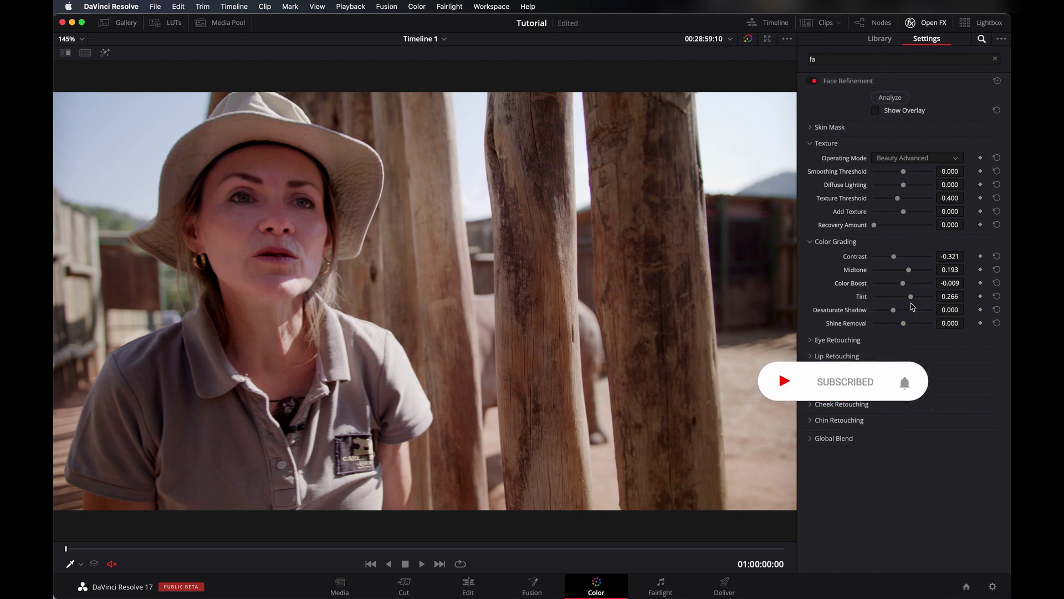
left_click(996, 296)
left_click(996, 282)
left_click(997, 256)
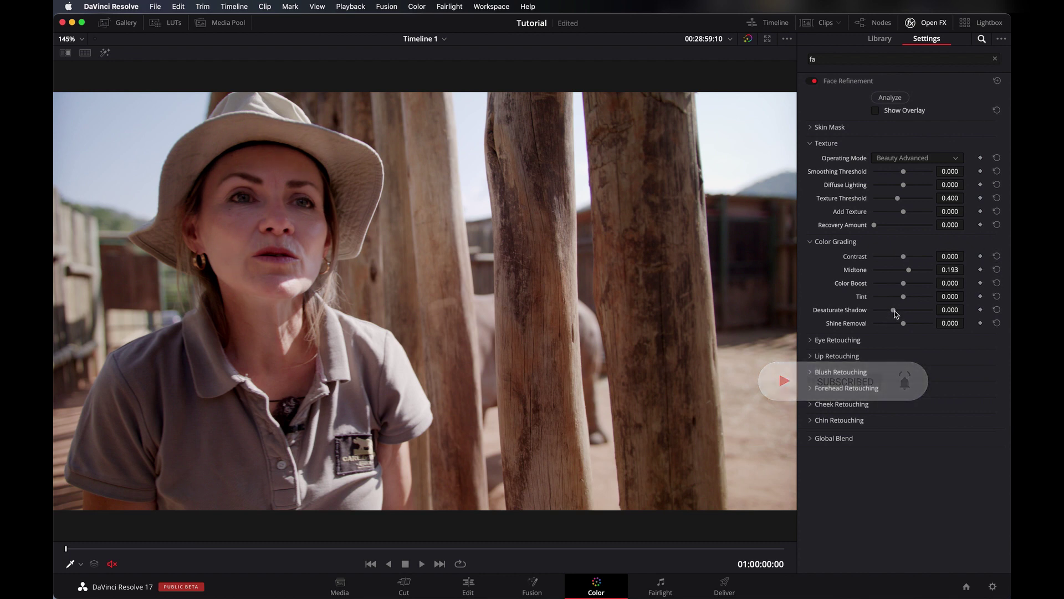
Step: Test Desaturate Shadow and Shine Removal up to 1.000, then reset Shine Removal and Midtone to 0.000
left_click_drag(894, 312, 870, 311)
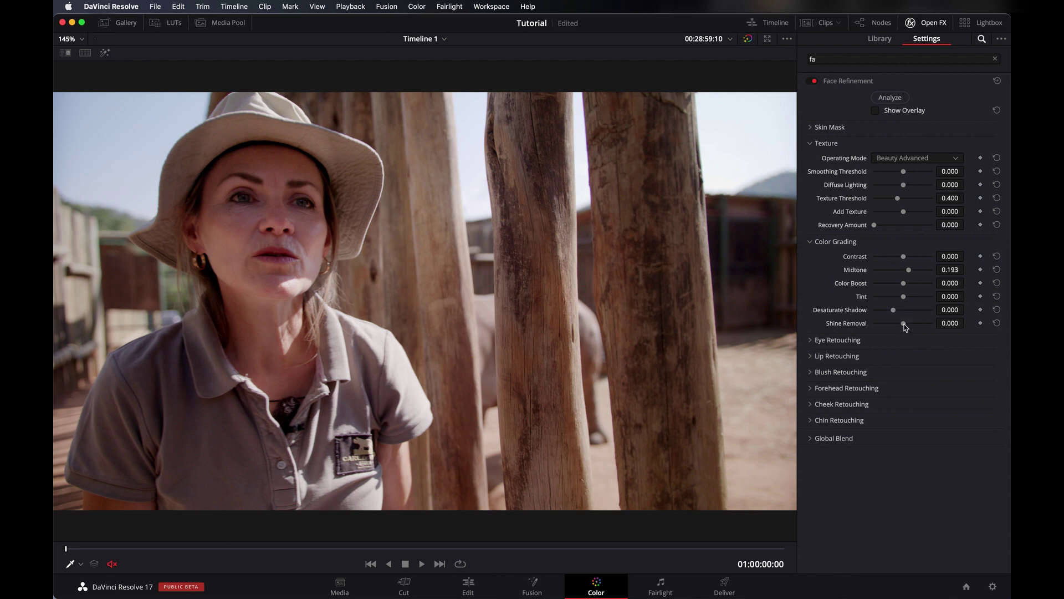
mouse_move(904, 327)
left_mouse_down()
mouse_move(915, 325)
mouse_move(903, 325)
left_mouse_up()
left_click(996, 269)
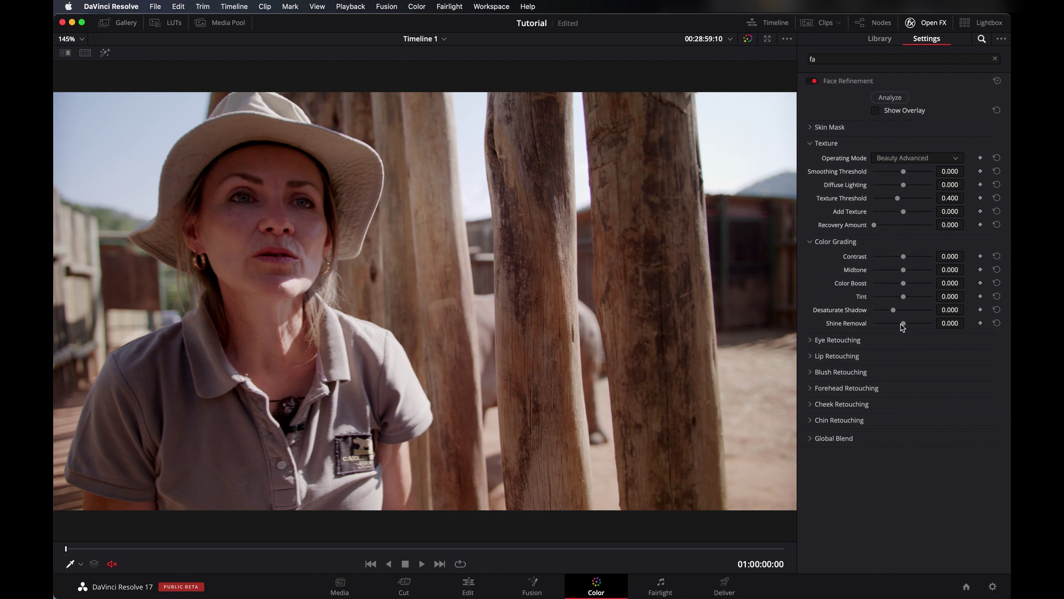
left_click_drag(902, 326, 936, 324)
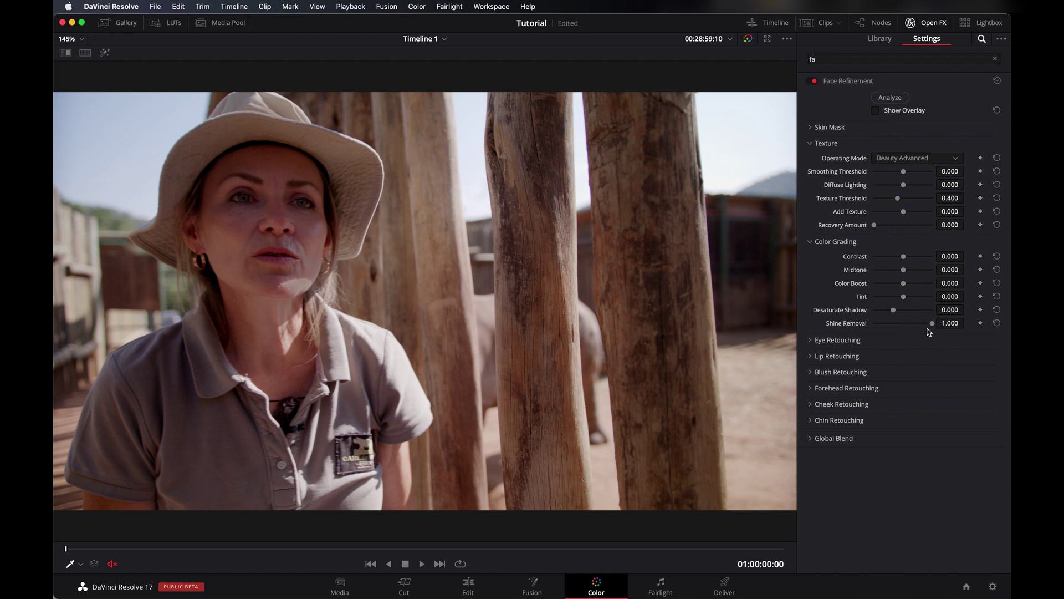
left_click(997, 324)
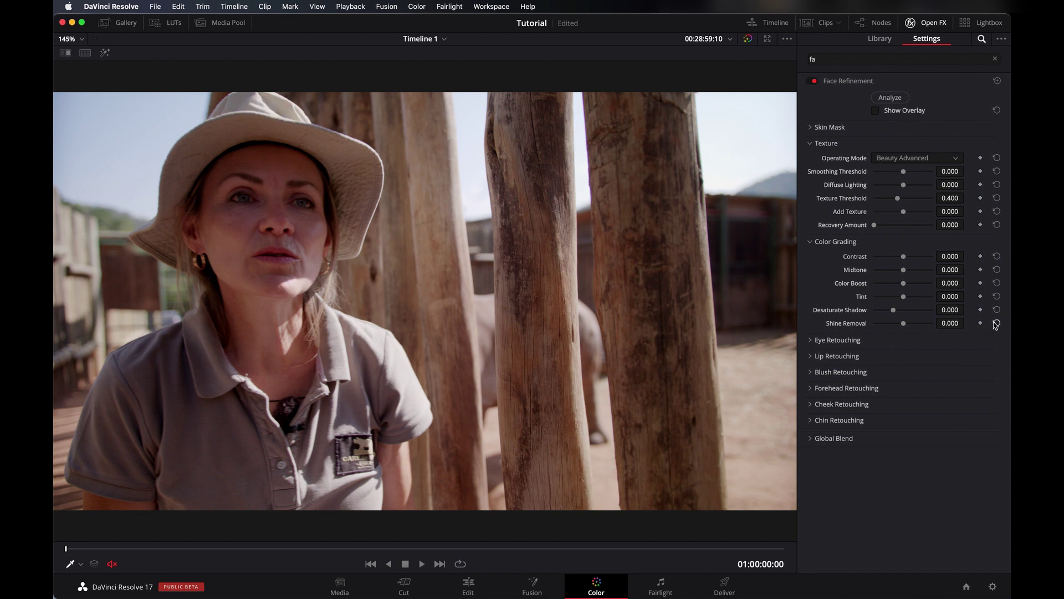
Step: Collapse Texture and Color Grading, then try eye Sharpening, Eyebag Removal and Eye Light
left_click(810, 144)
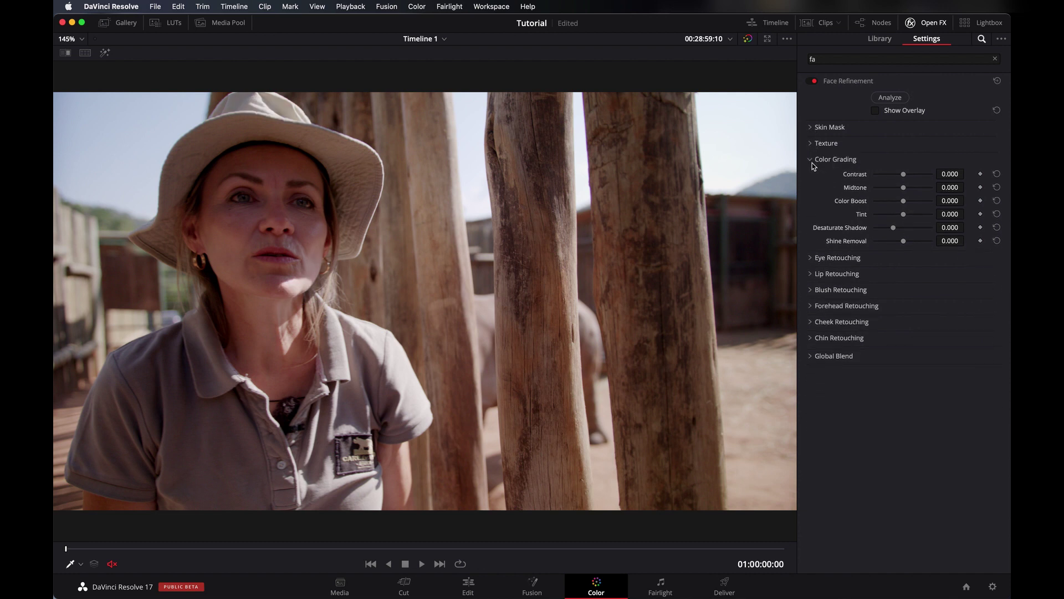
left_click(810, 161)
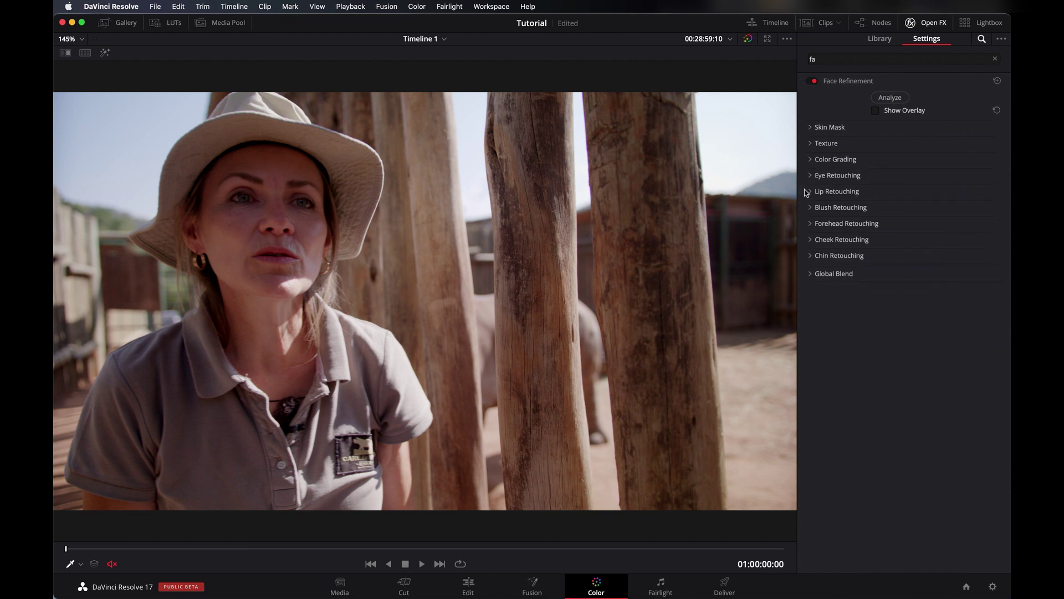
left_click(811, 176)
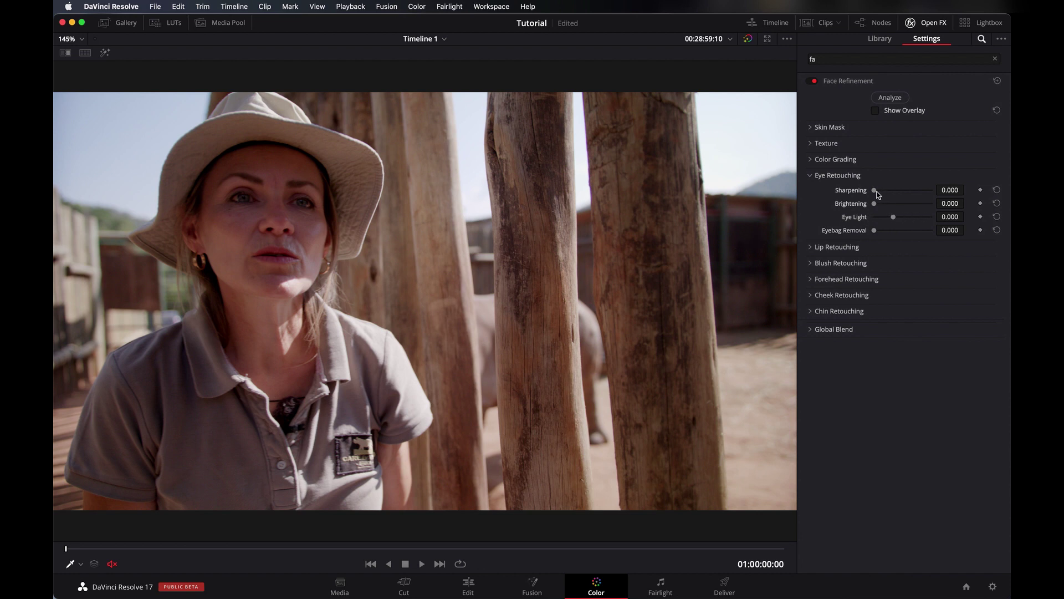
left_click_drag(880, 192, 908, 193)
left_click_drag(875, 233, 917, 230)
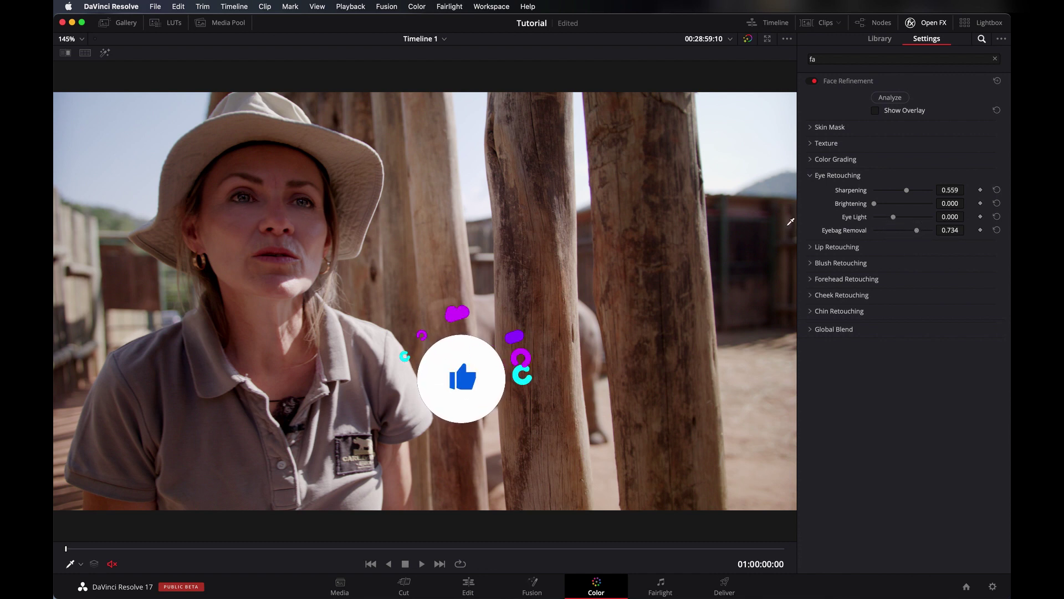
left_click(895, 230)
mouse_move(893, 216)
left_mouse_down()
mouse_move(919, 220)
mouse_move(884, 208)
mouse_move(915, 209)
mouse_move(874, 208)
mouse_move(897, 209)
mouse_move(887, 215)
left_mouse_up()
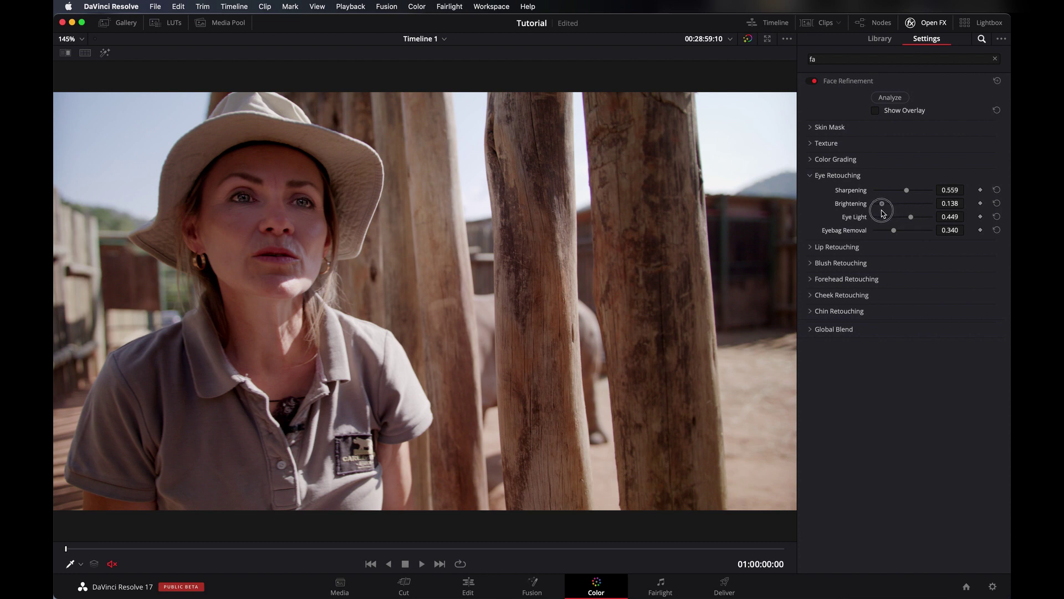
Step: Adjust eye sharpening, then reset Sharpening, Brightening, Eye Light and Eyebag Removal to zero
left_click_drag(883, 213, 926, 204)
left_click(996, 190)
left_click(996, 203)
left_click(997, 217)
left_click(997, 230)
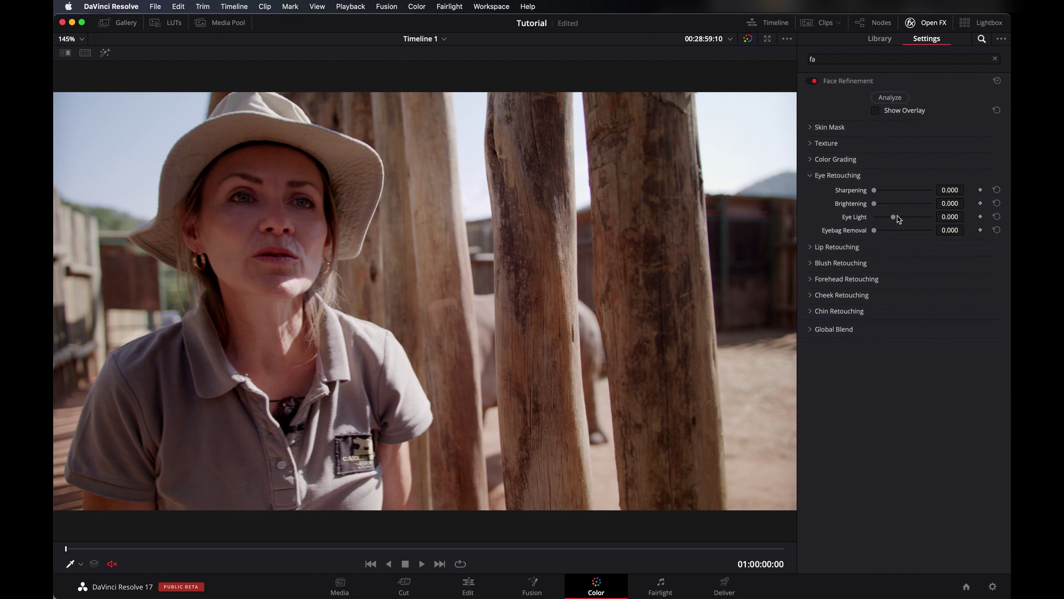
Step: Raise Eye Light to 0.243 and lower the Global Blend to 0.762
mouse_move(896, 221)
left_mouse_down()
mouse_move(909, 220)
mouse_move(879, 206)
mouse_move(893, 207)
left_mouse_up()
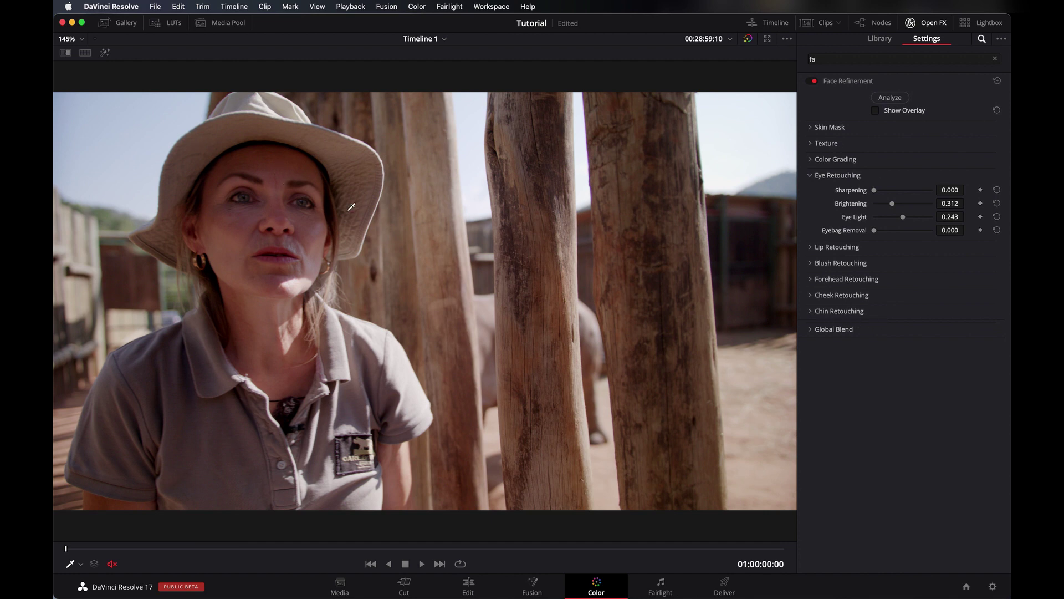
left_click(810, 331)
left_click_drag(911, 344, 933, 345)
key("alt+f")
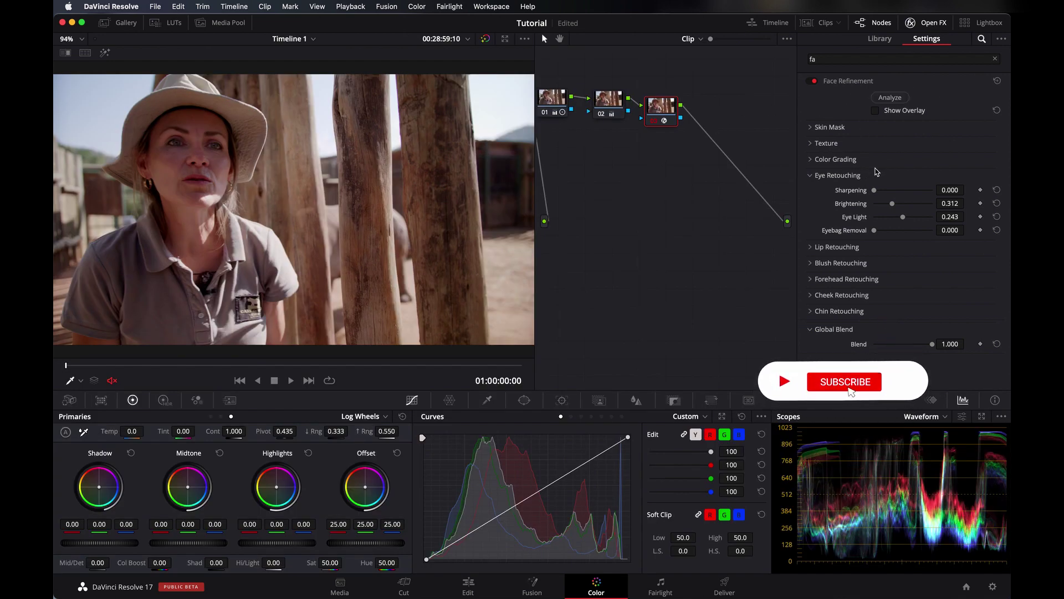
Step: Turn Face Refinement's Show Overlay back on and set the viewer overlay to Open FX Overlay
right_click(635, 235)
left_click(721, 194)
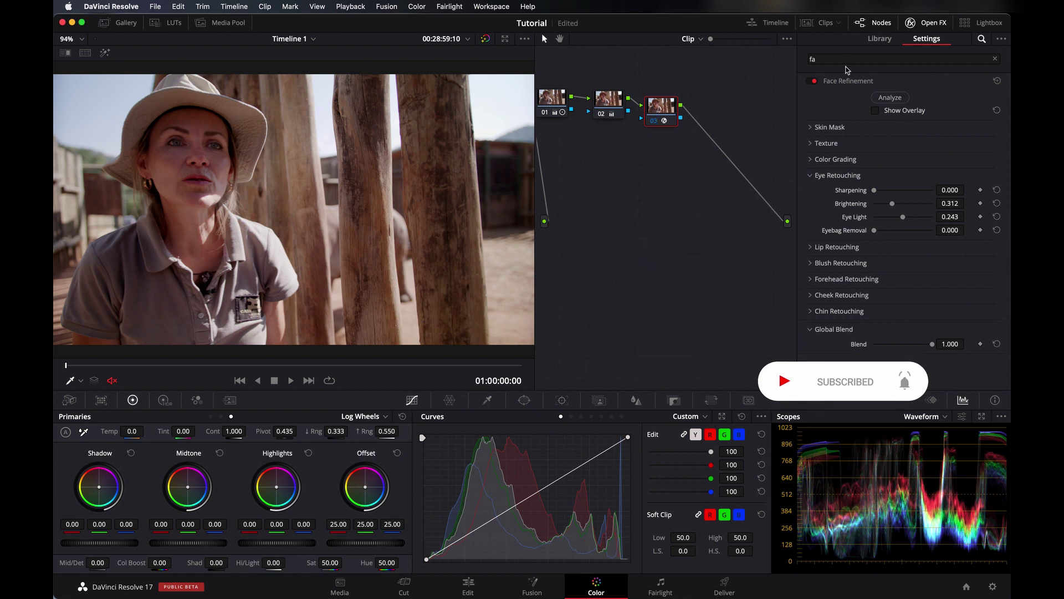
left_click(875, 111)
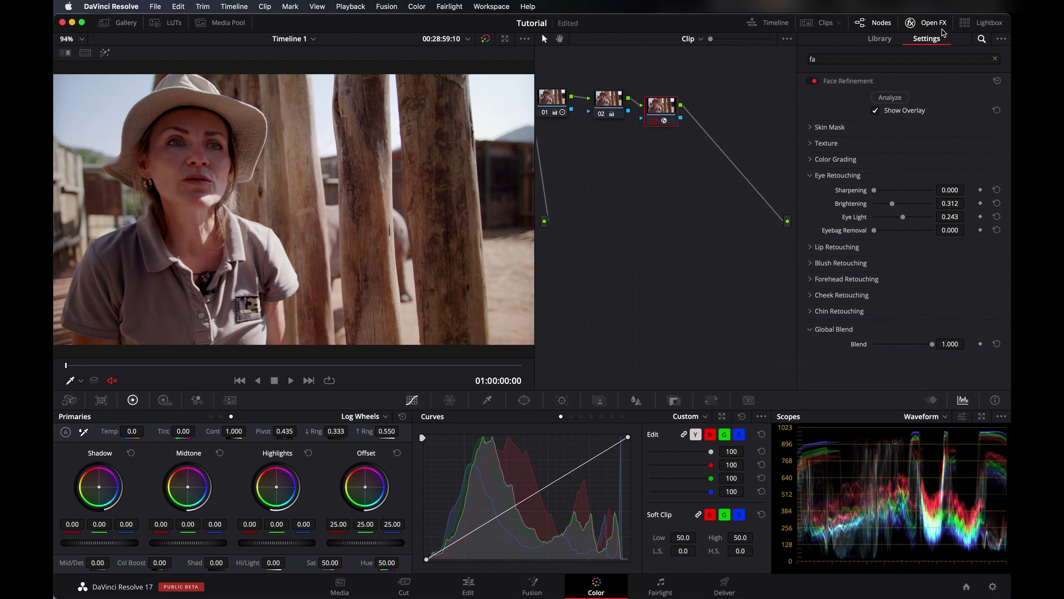
left_click(80, 381)
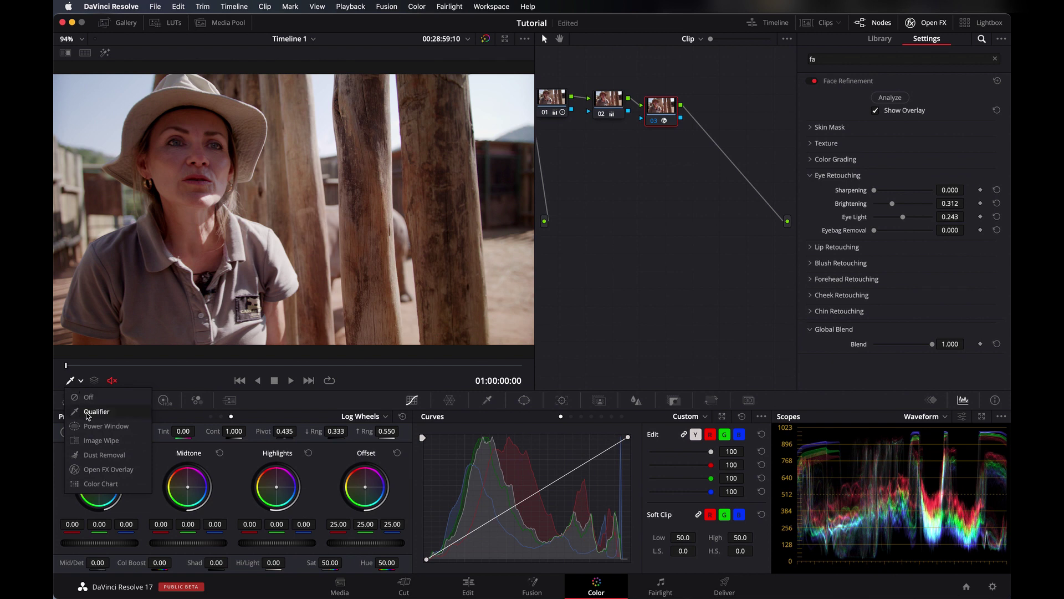
left_click(97, 469)
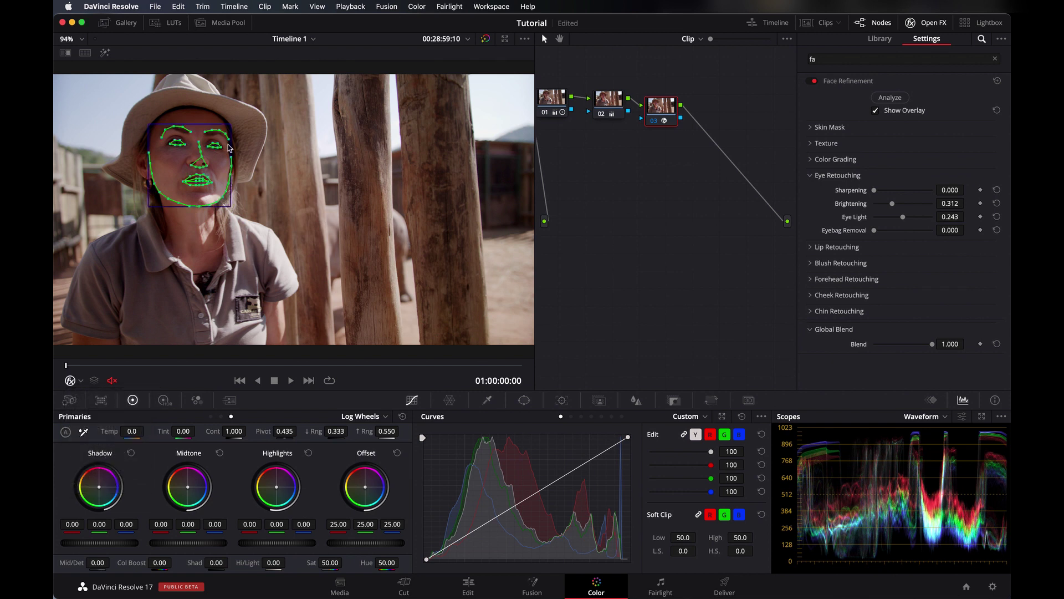